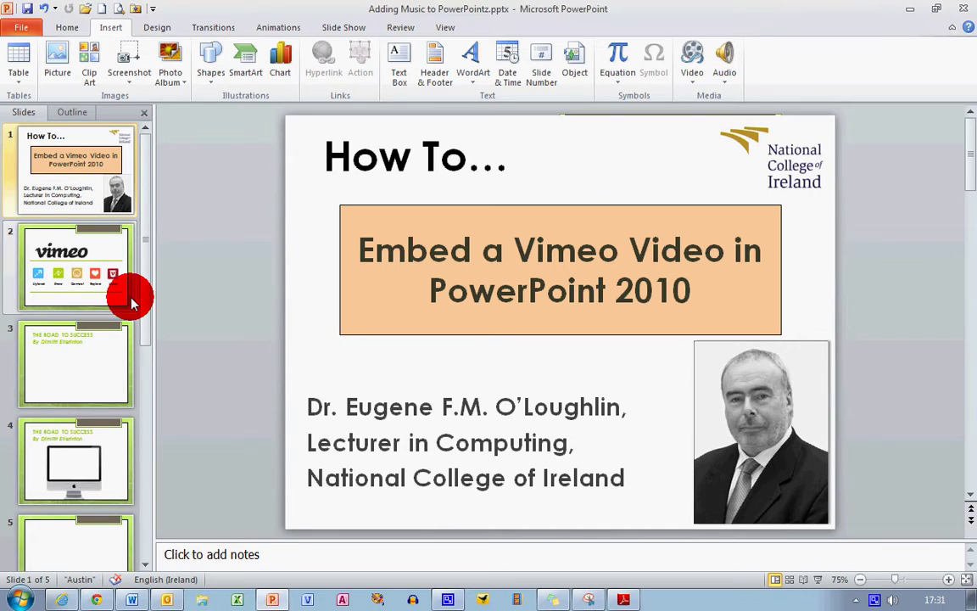
Look over the Vimeo slide and open slide 3, titled THE ROAD TO SUCCESS
click(88, 302)
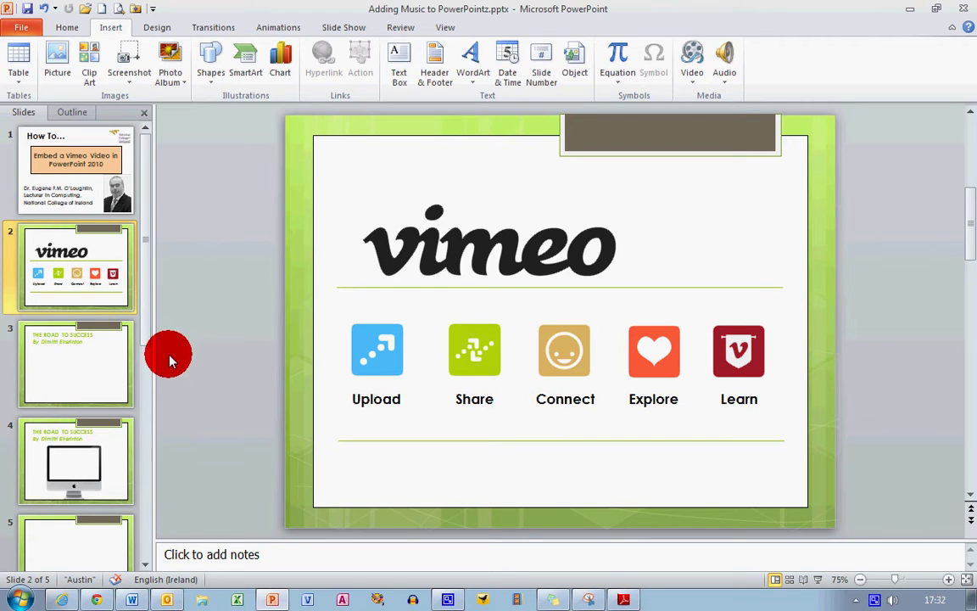
click(93, 388)
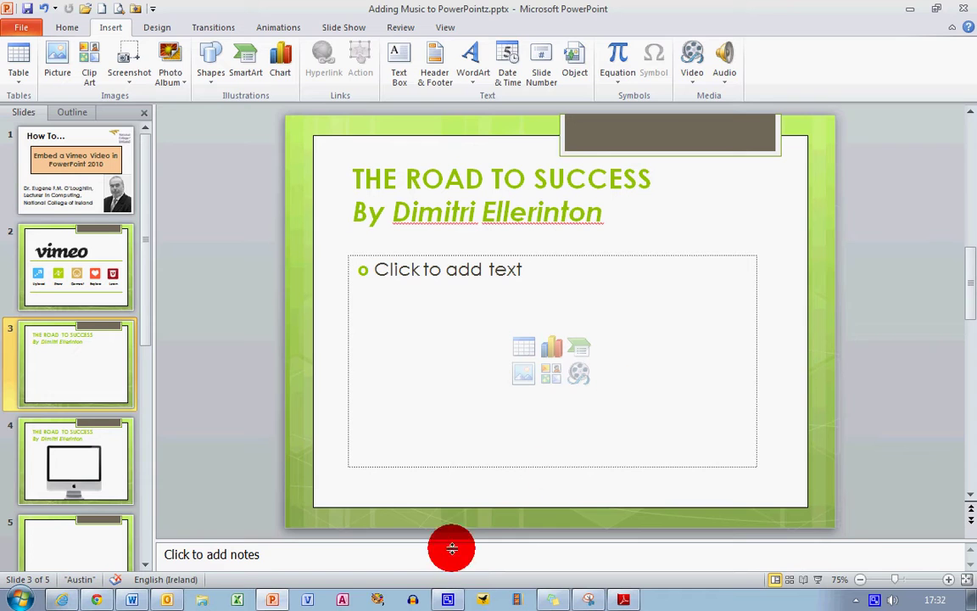
Switch to the Vimeo page of THE ROAD TO SUCCESS in Chrome, play the video briefly and pause it
click(99, 600)
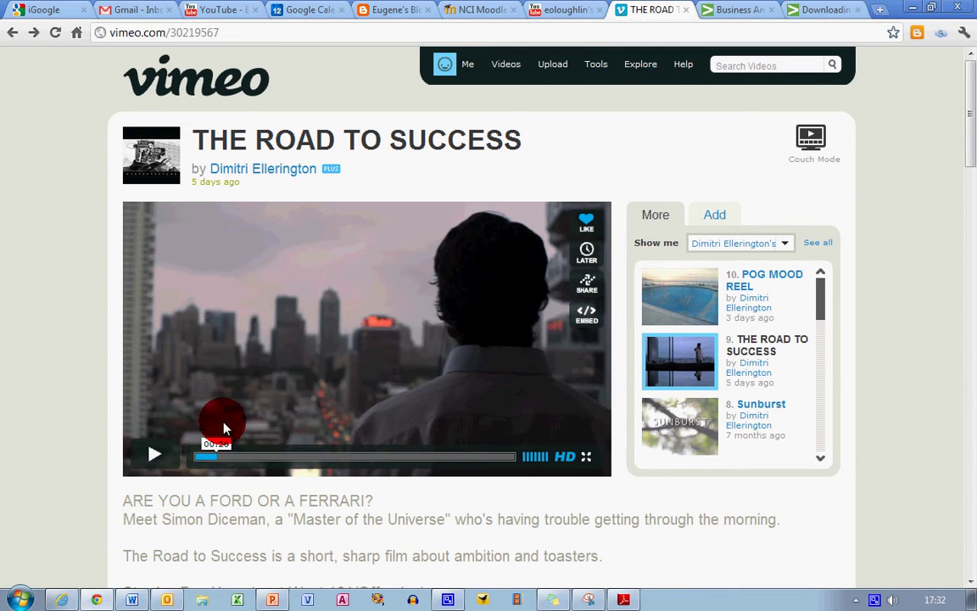
click(156, 456)
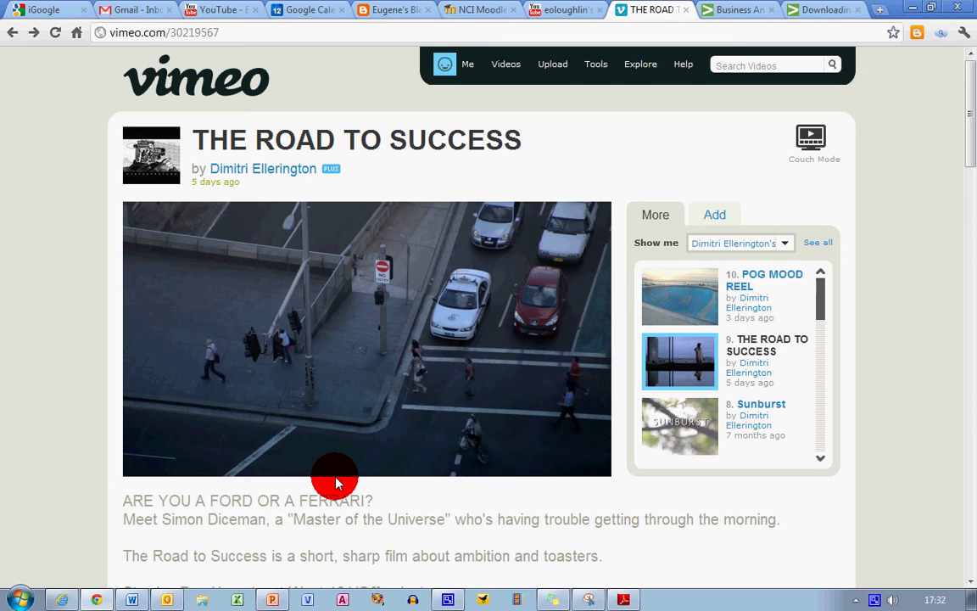
mouse_move(268, 442)
click(156, 454)
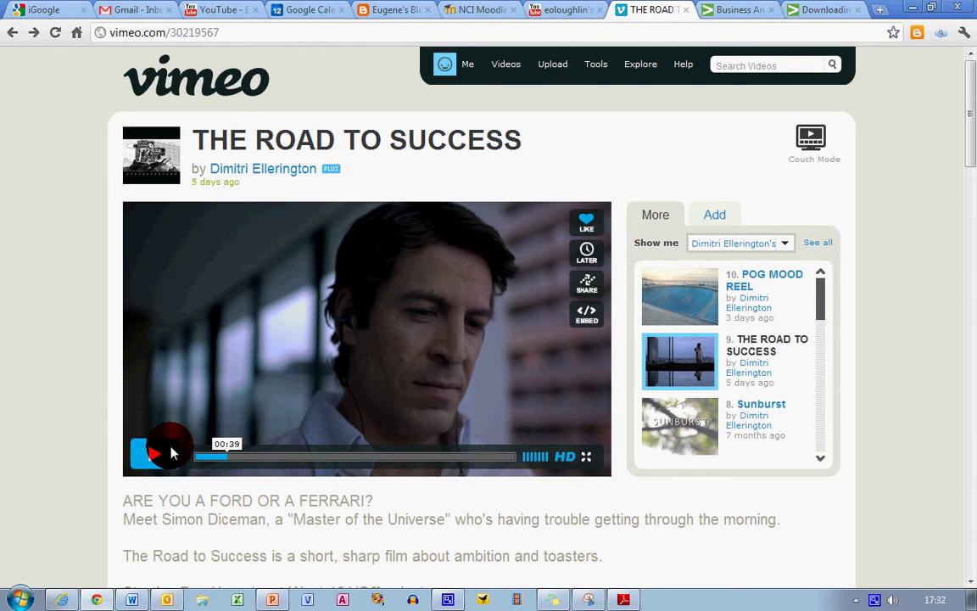
Copy the old version of the Vimeo video's embed code and close the embed window
click(586, 314)
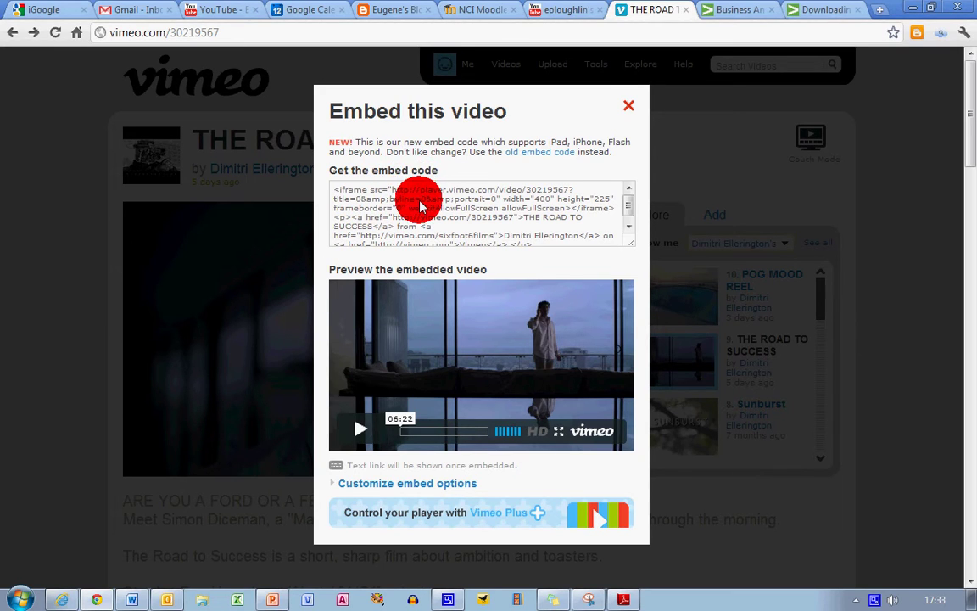
click(437, 218)
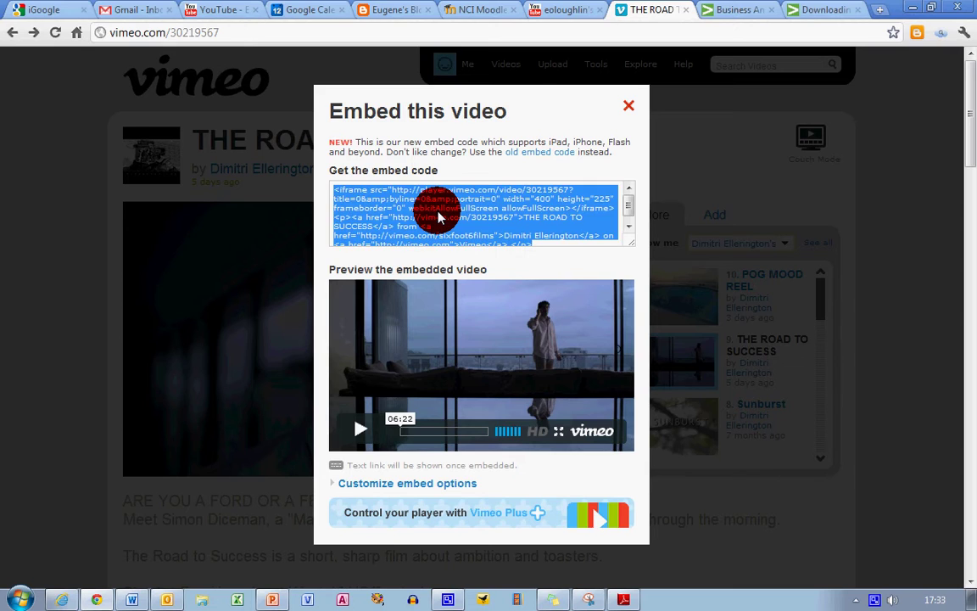
click(436, 212)
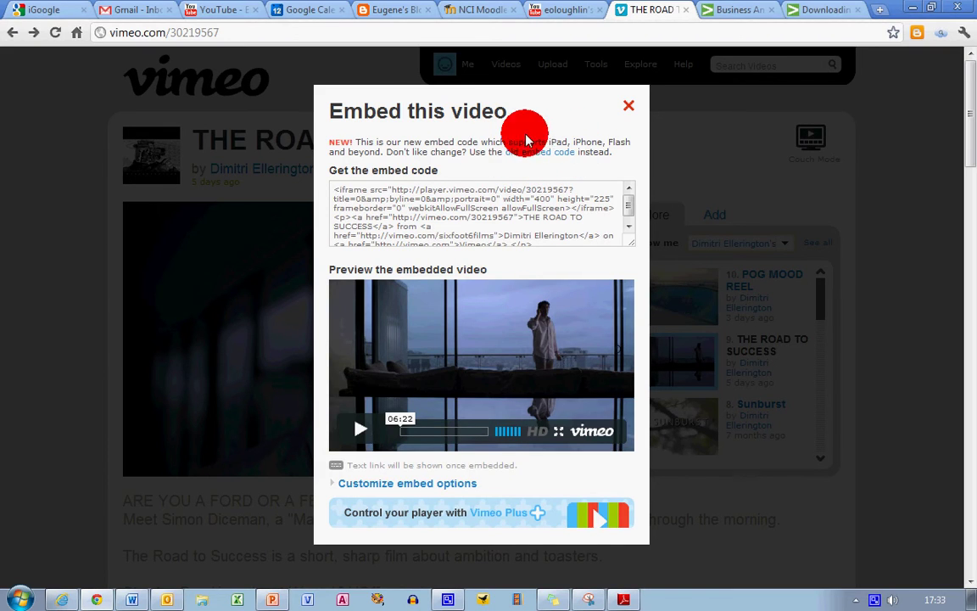
click(537, 157)
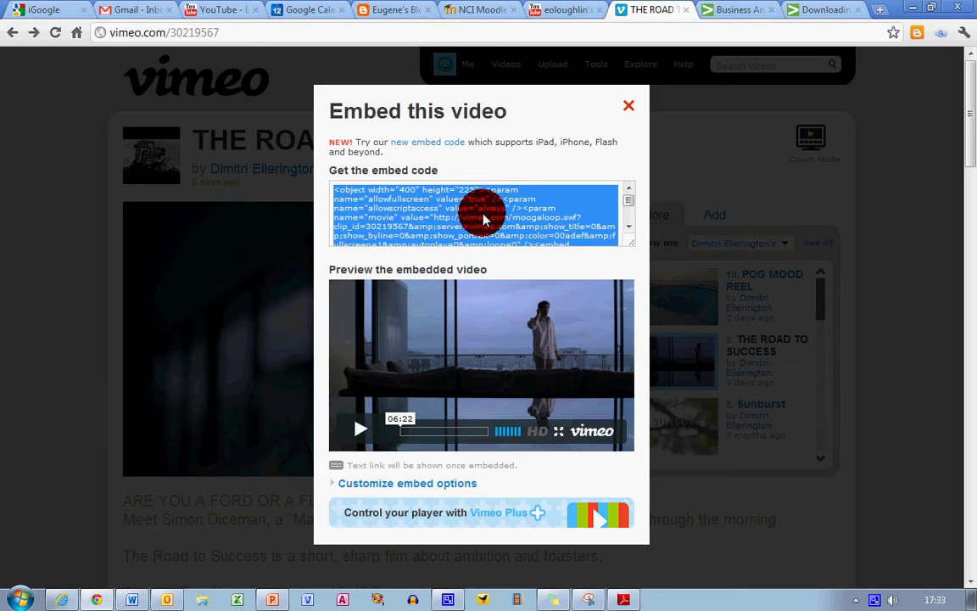
right_click(429, 217)
click(488, 277)
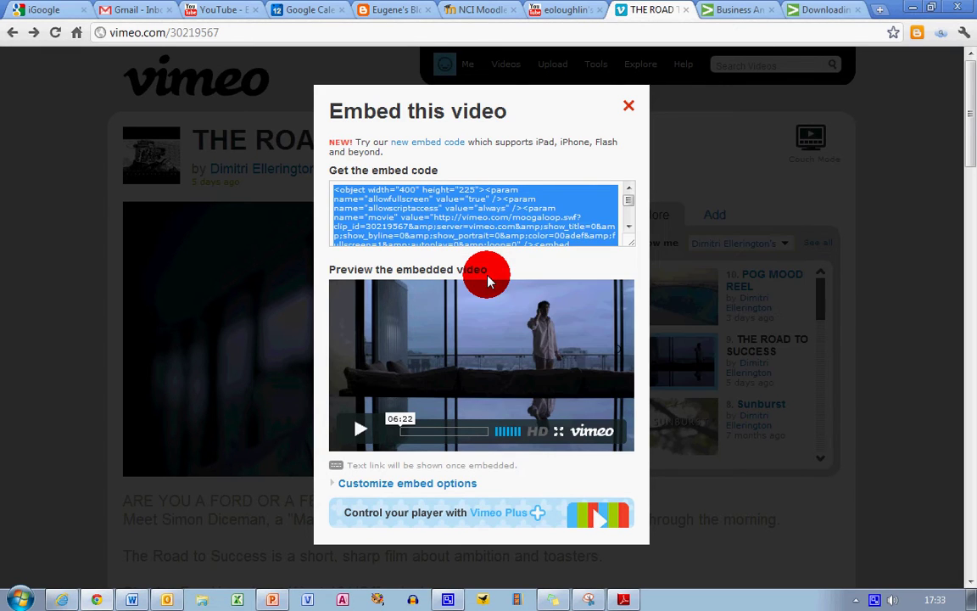
click(629, 106)
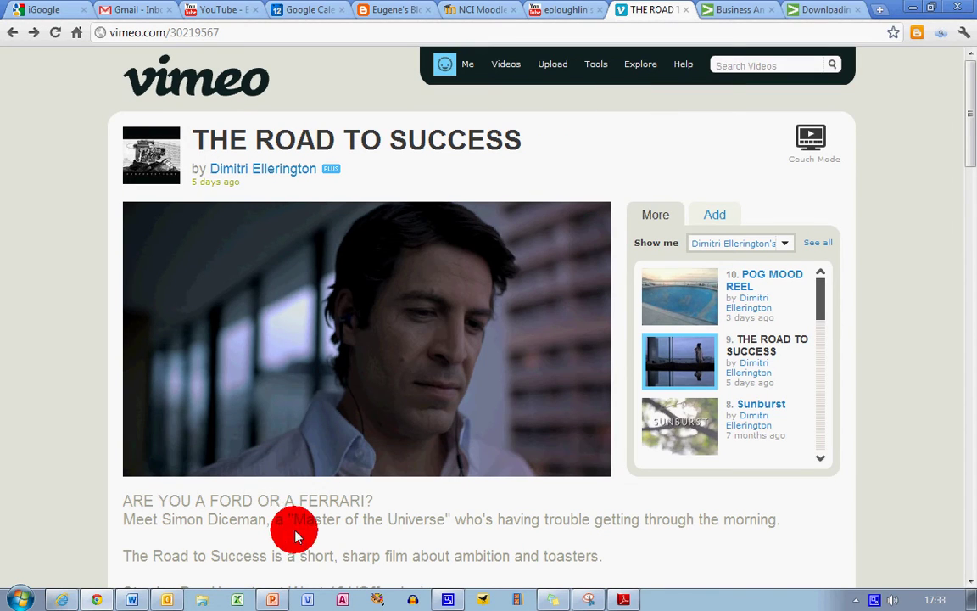
Switch back to PowerPoint and insert a video from a web site on slide 3 using the copied embed code
click(272, 600)
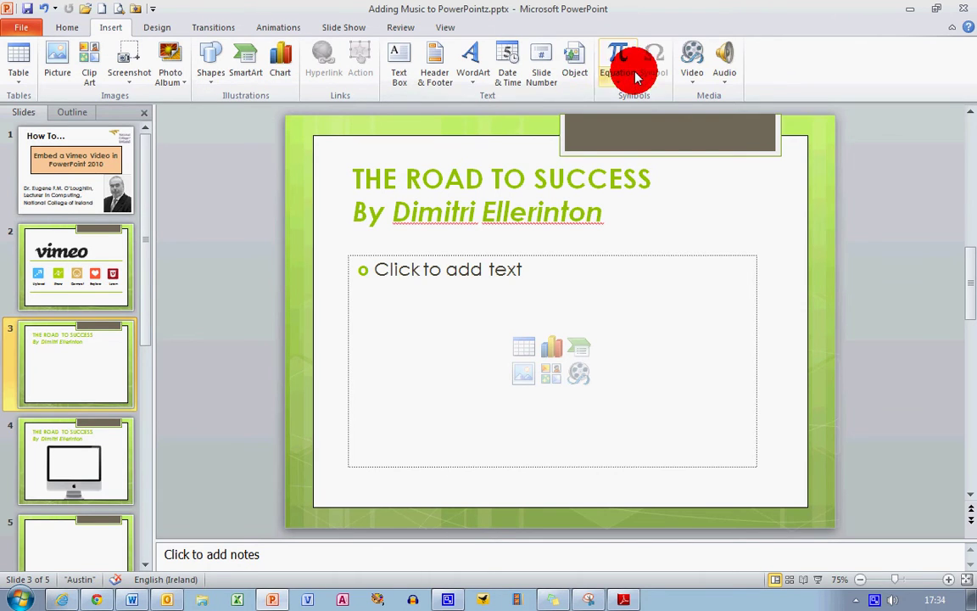
click(694, 82)
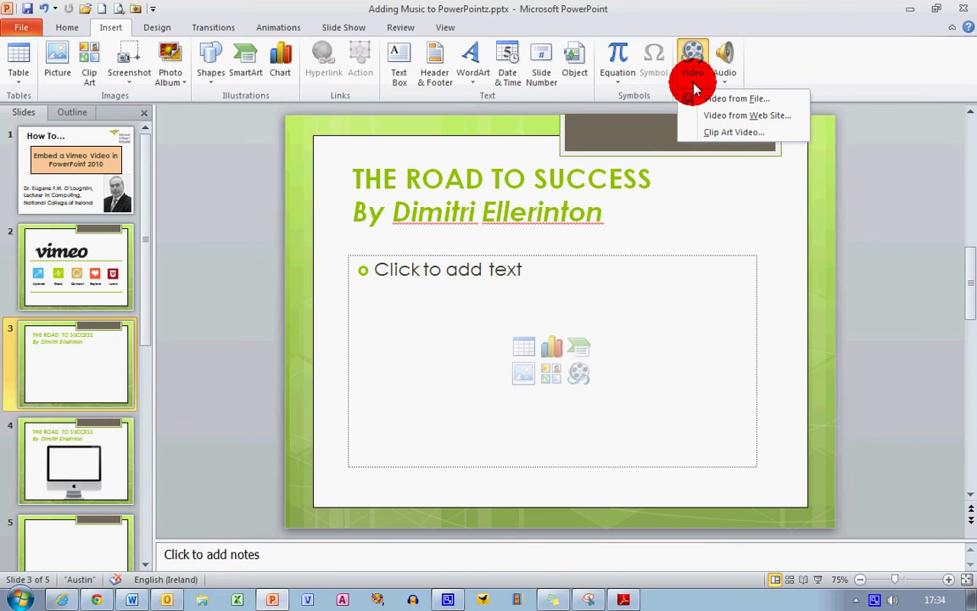
click(795, 121)
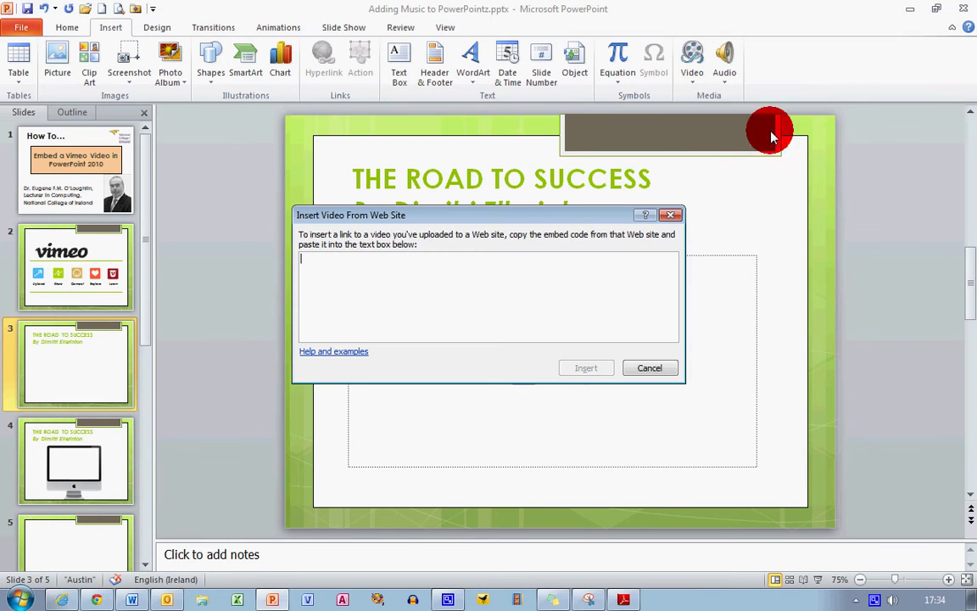
drag(556, 211, 603, 257)
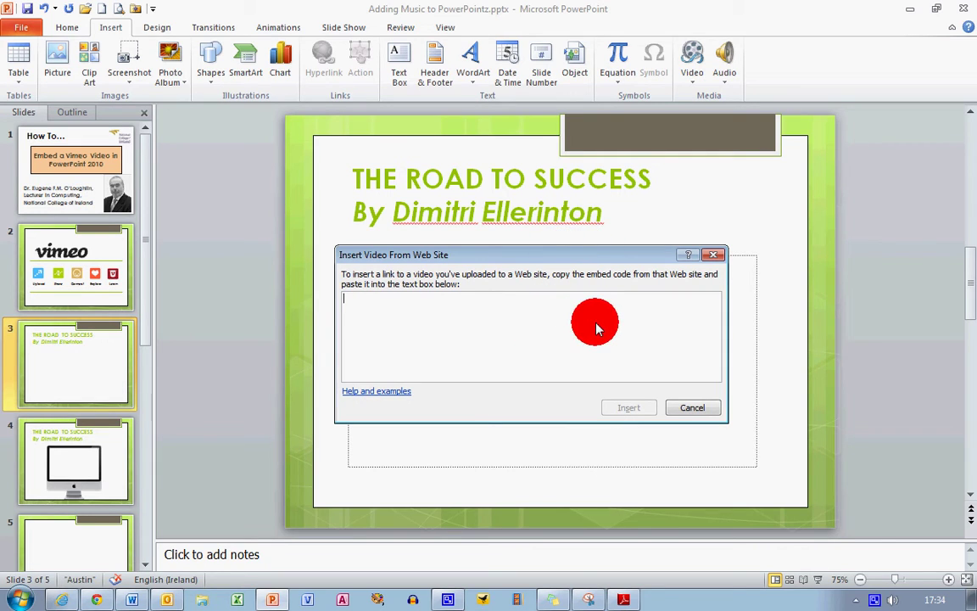
right_click(453, 327)
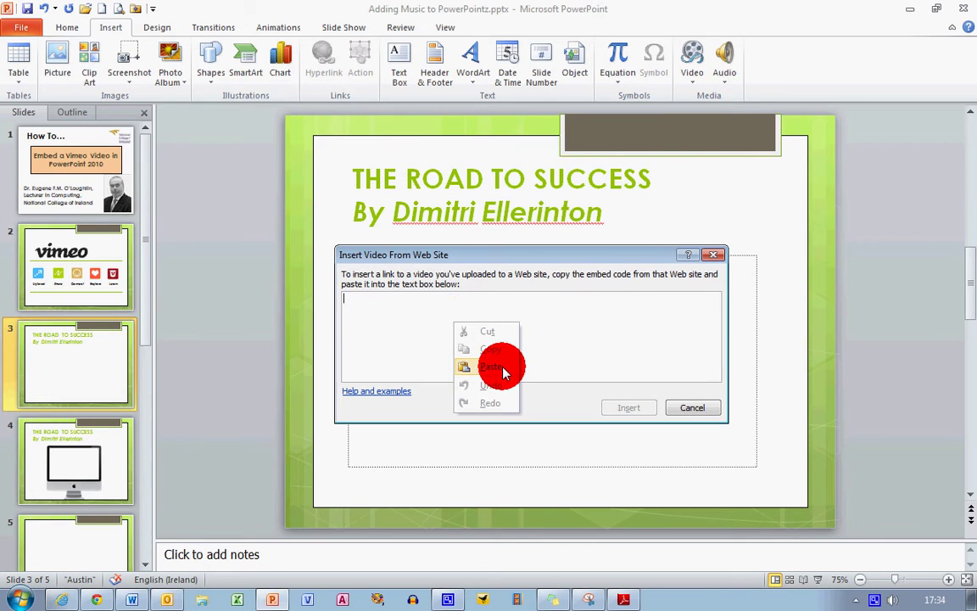
click(492, 367)
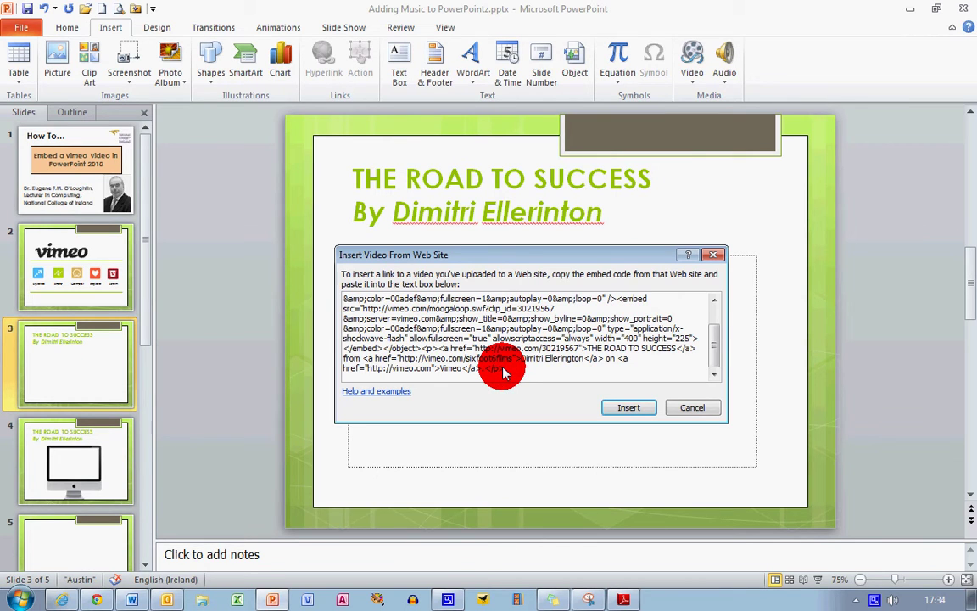
click(635, 409)
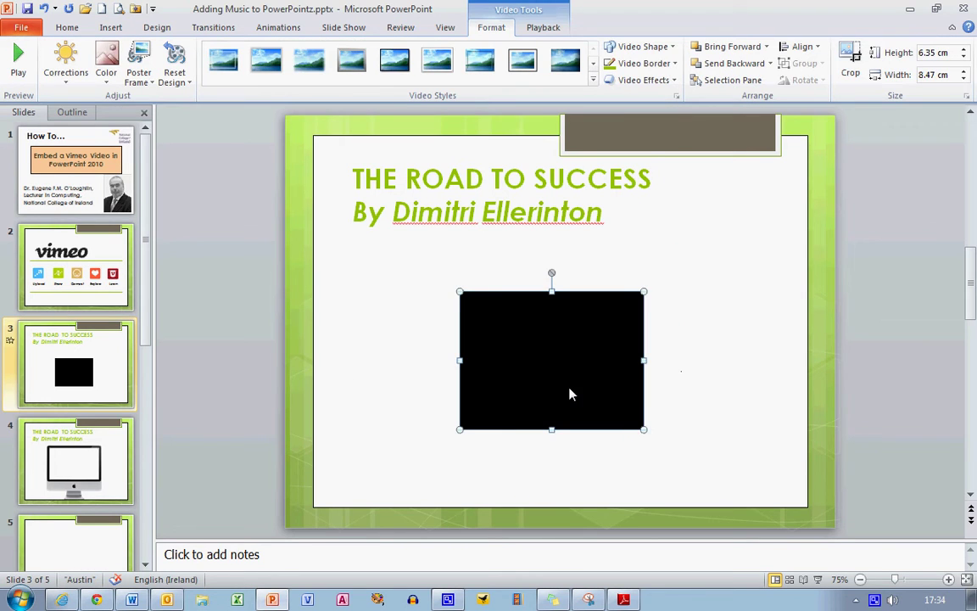
Move the video on slide 3 up and to the left, and enlarge it to fill more of the space beneath the title
drag(570, 393, 524, 352)
drag(593, 392, 684, 459)
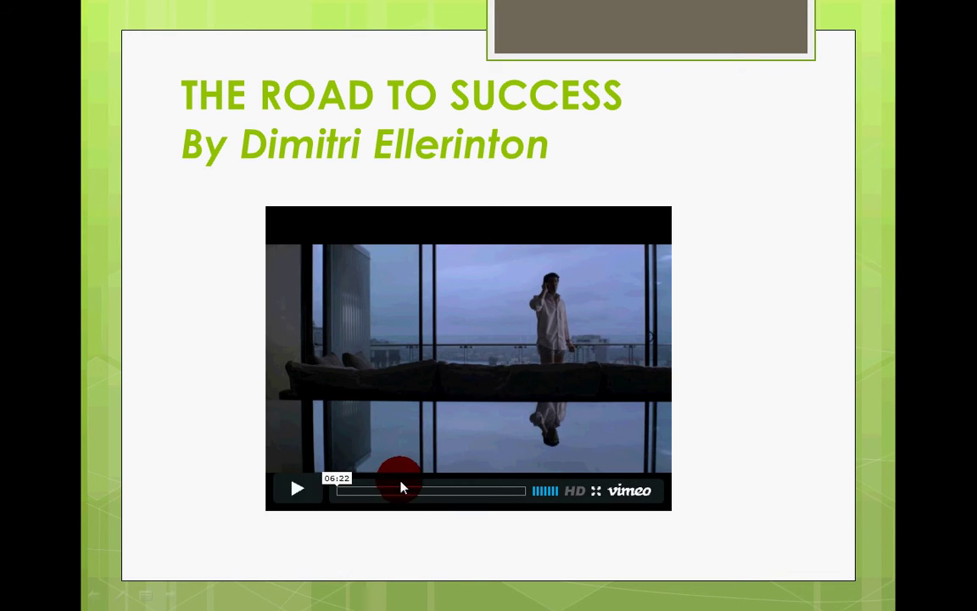
Test the embedded video on slide 3 in the slide show by playing it, skipping ahead and pausing it
click(296, 489)
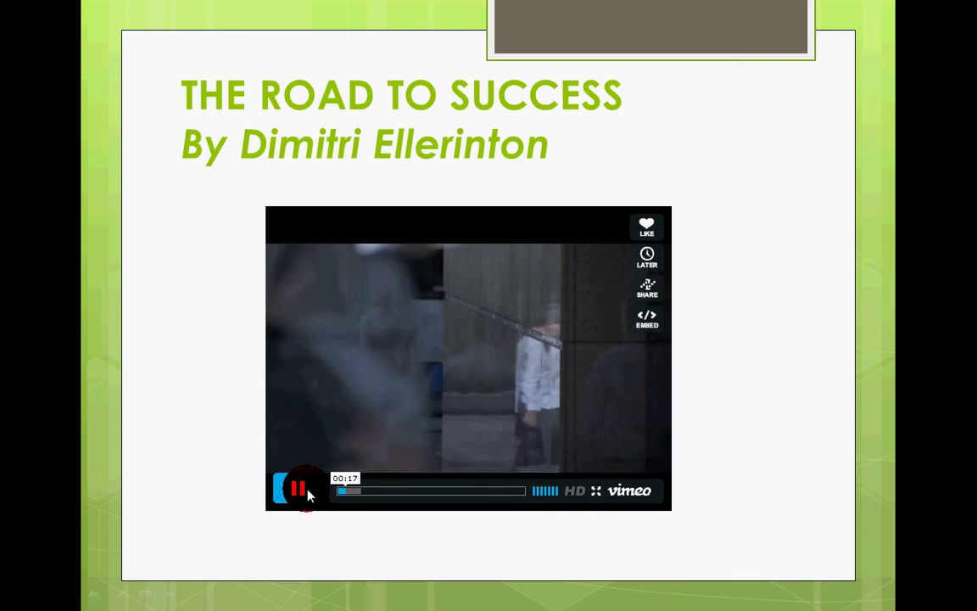
click(299, 487)
click(299, 487)
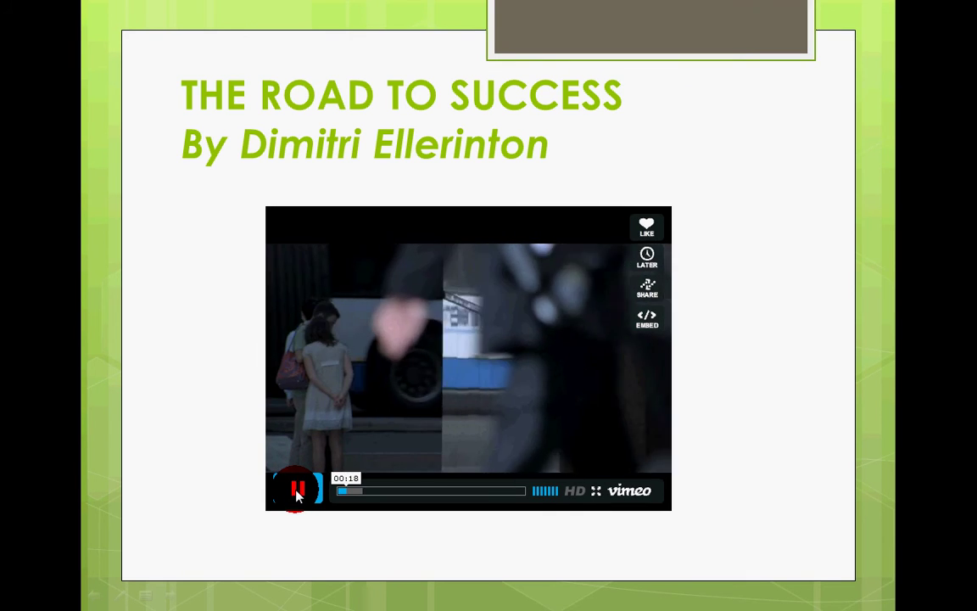
click(344, 491)
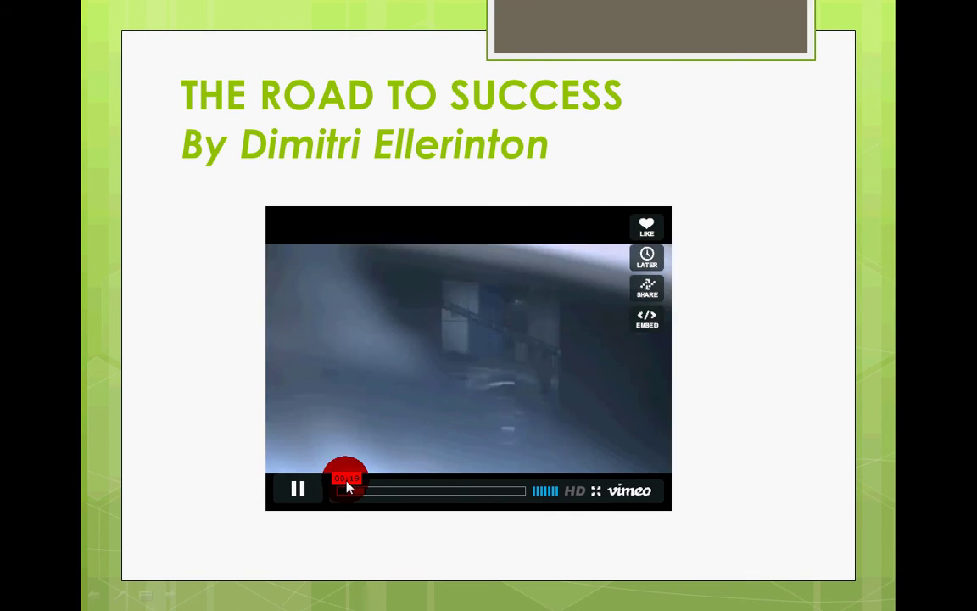
drag(343, 491, 385, 488)
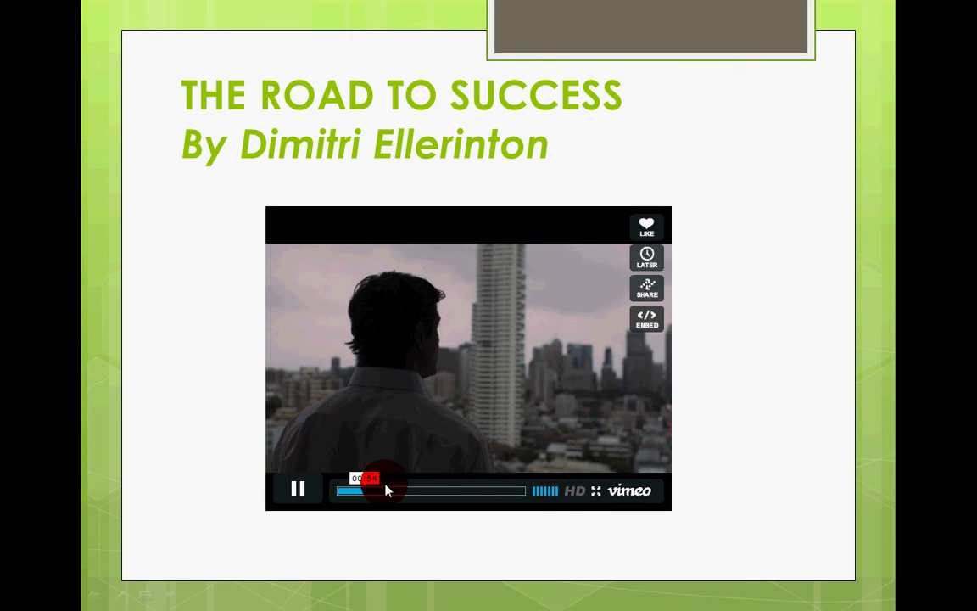
click(323, 499)
click(300, 495)
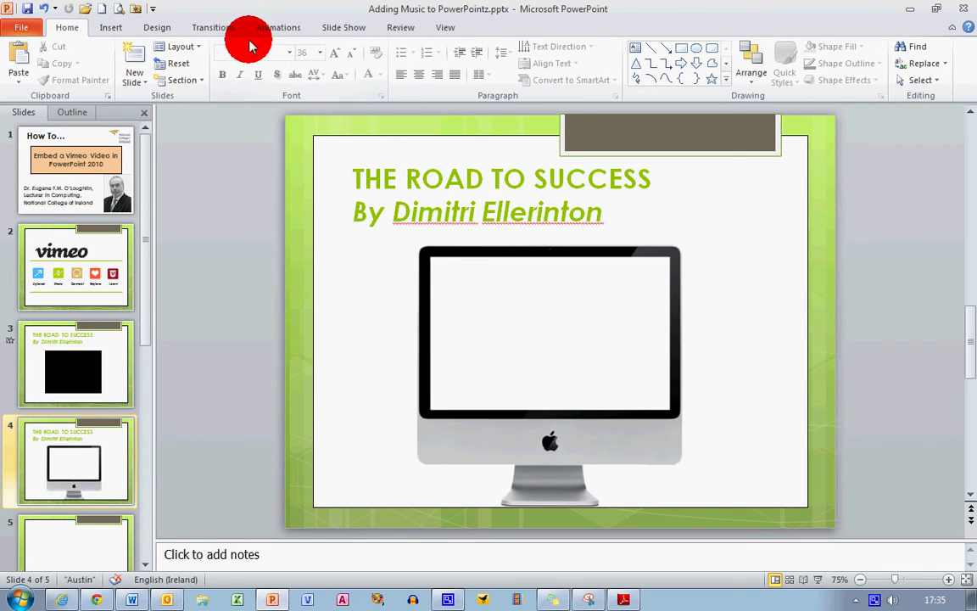
Insert the same video from a web site on slide 4, the slide with the iMac picture, using the copied embed code
click(112, 28)
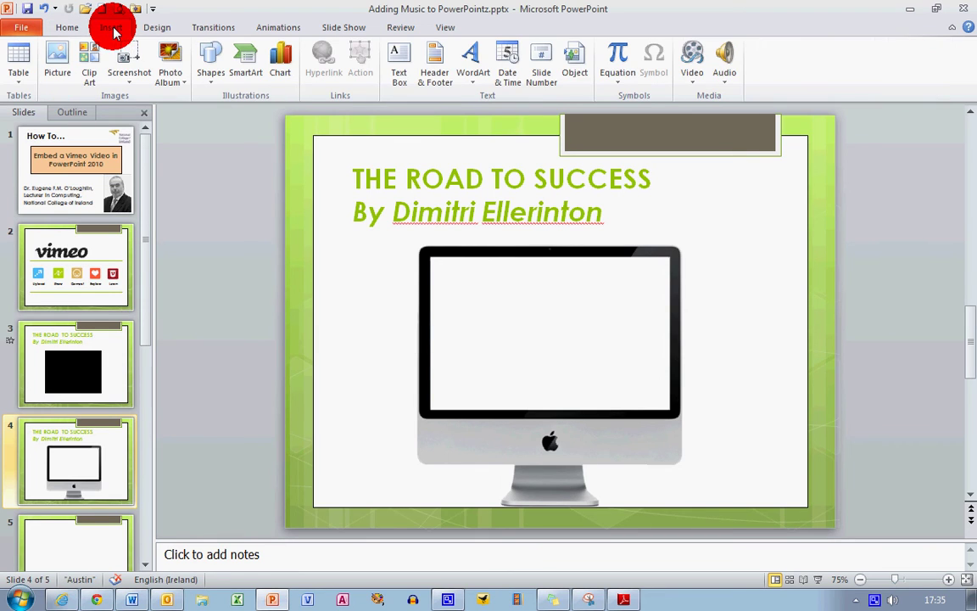
click(694, 83)
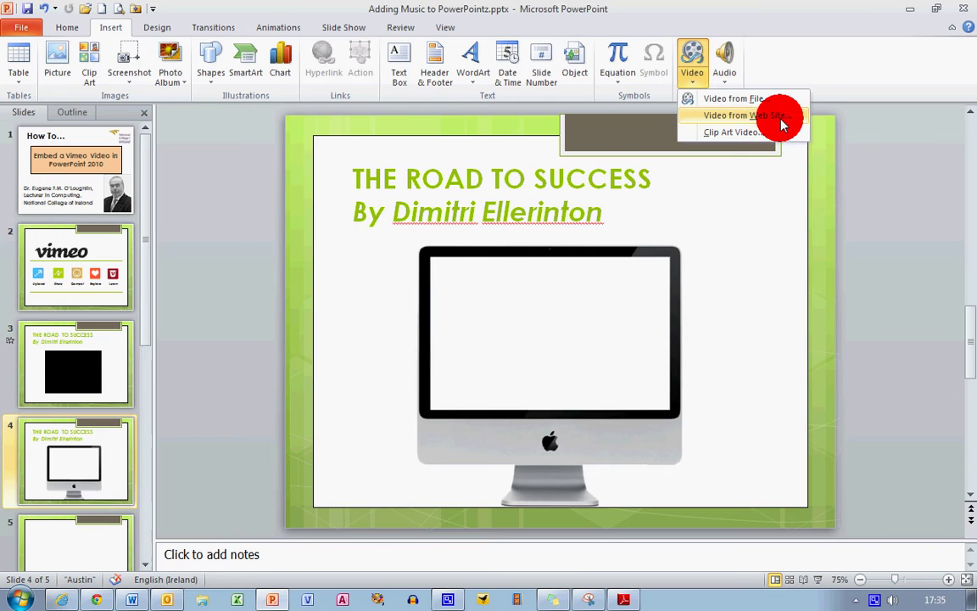
click(746, 115)
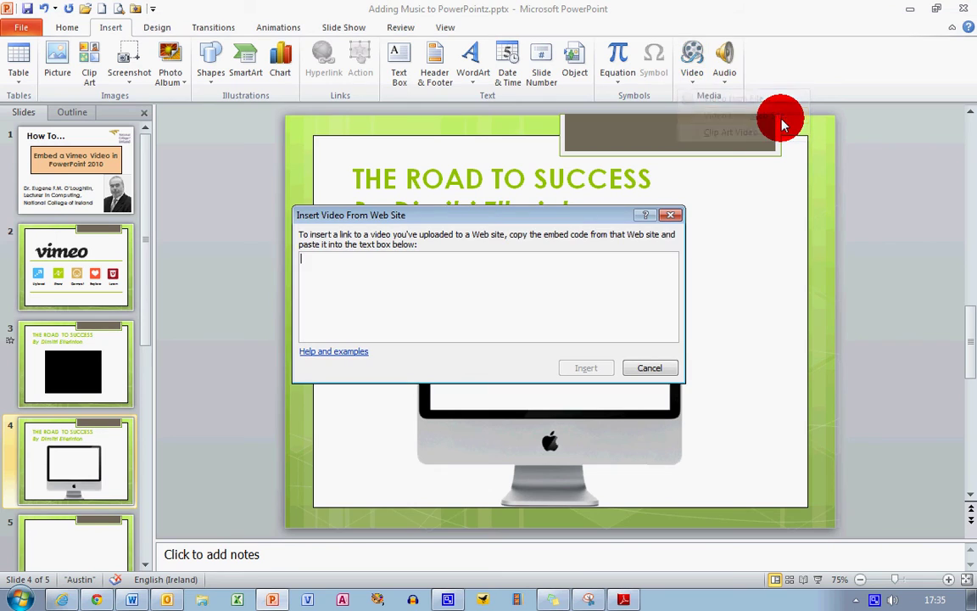
right_click(419, 289)
click(456, 332)
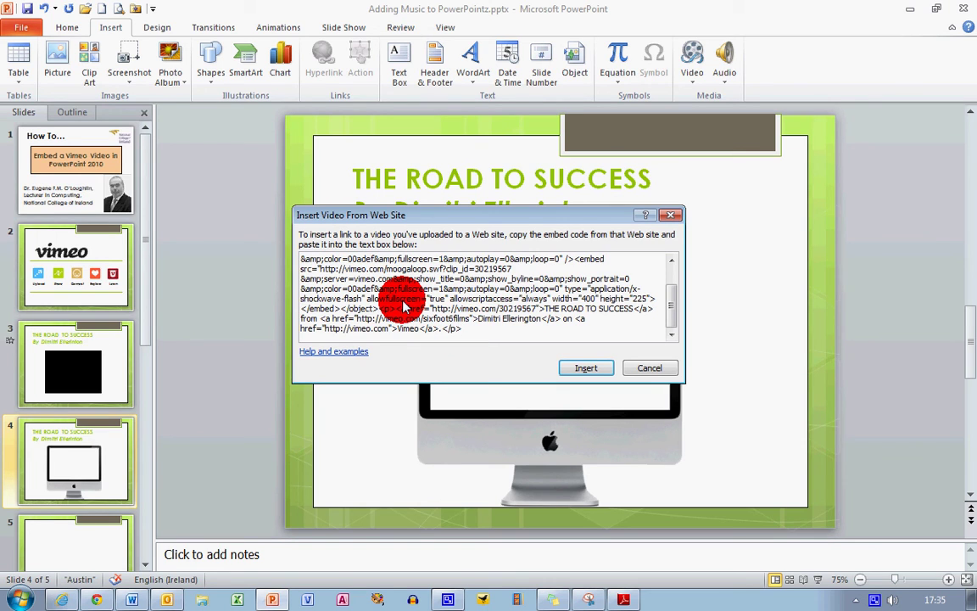
click(594, 372)
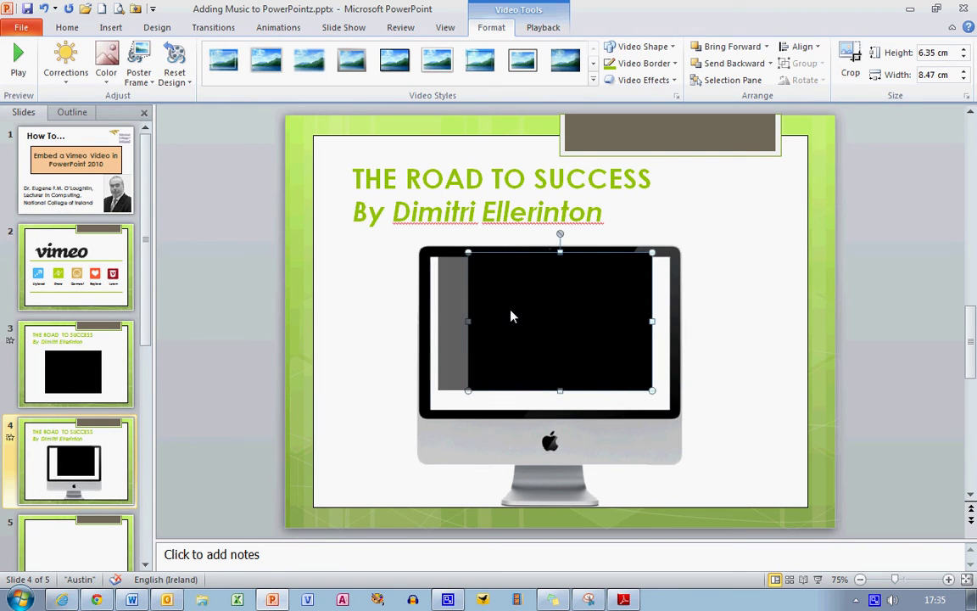
Move and stretch the video to cover the iMac's screen, about 7.3 cm high and 11.1 cm wide
click(527, 391)
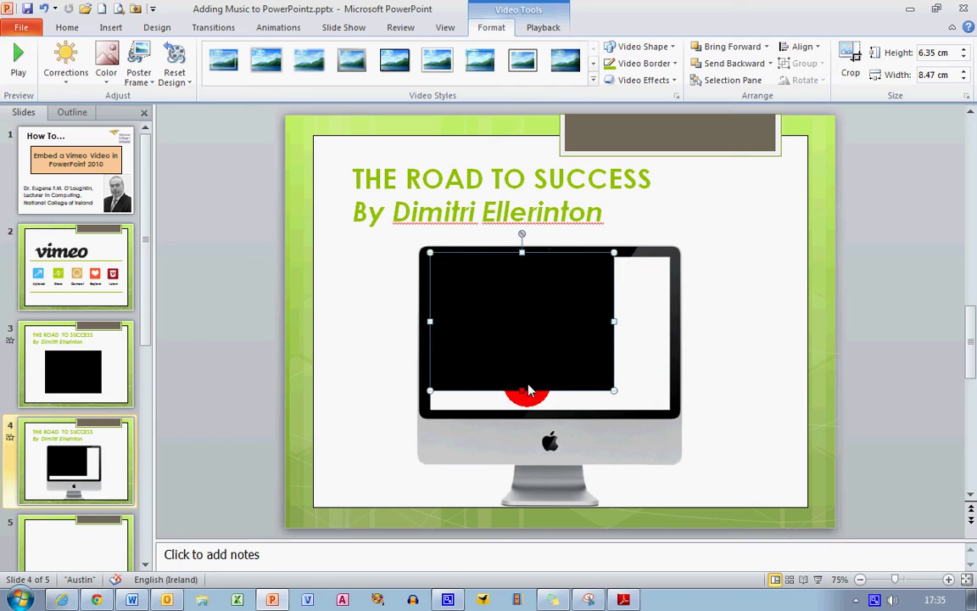
drag(523, 394, 523, 415)
drag(616, 333, 670, 339)
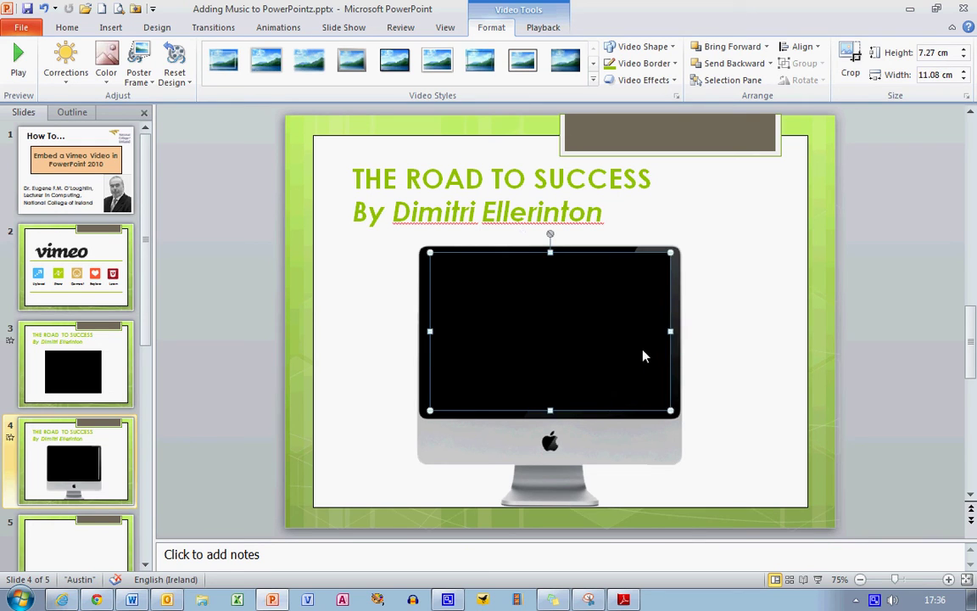
Run the slide show from slide 4 and play the video on the iMac's screen
click(818, 583)
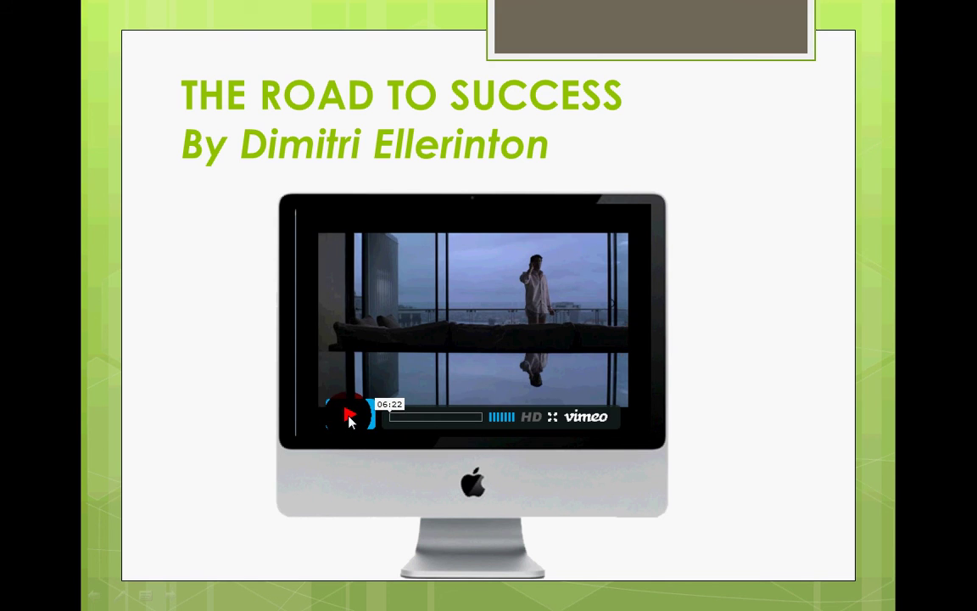
click(349, 416)
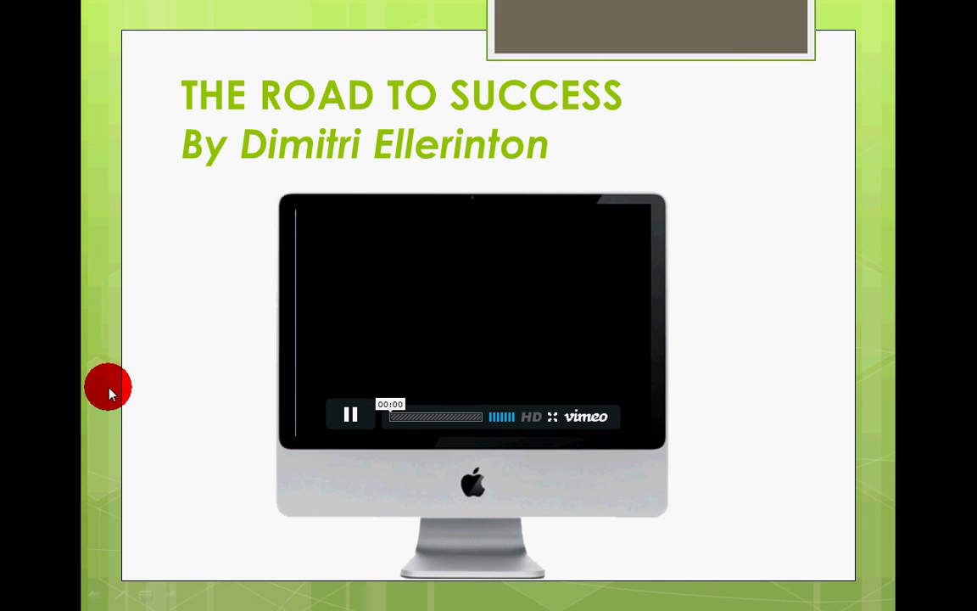